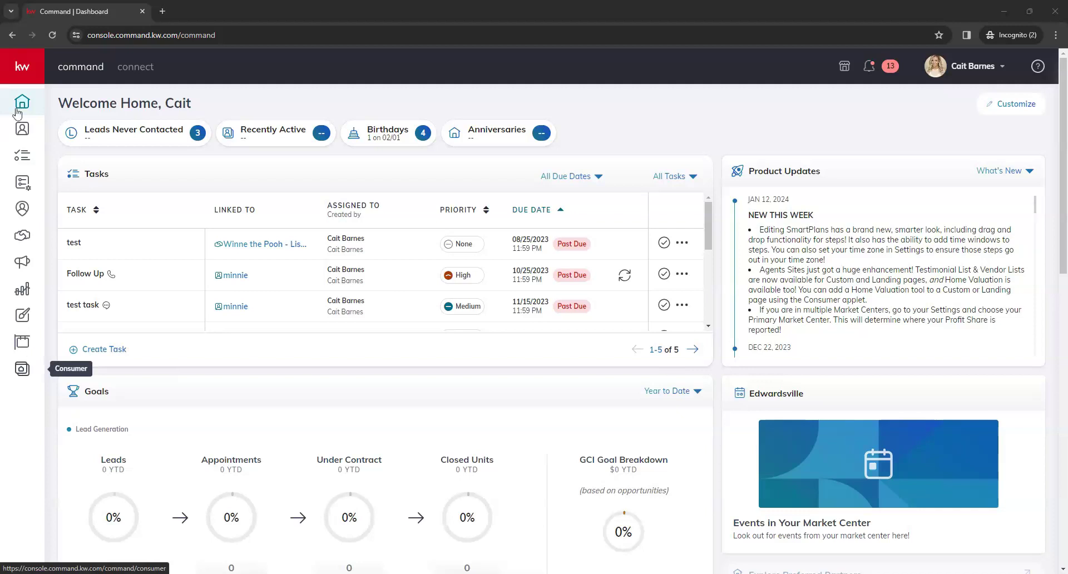
- Go to Consumer in the expanded sidebar and launch Edit My Website in a new tab
left_click(21, 67)
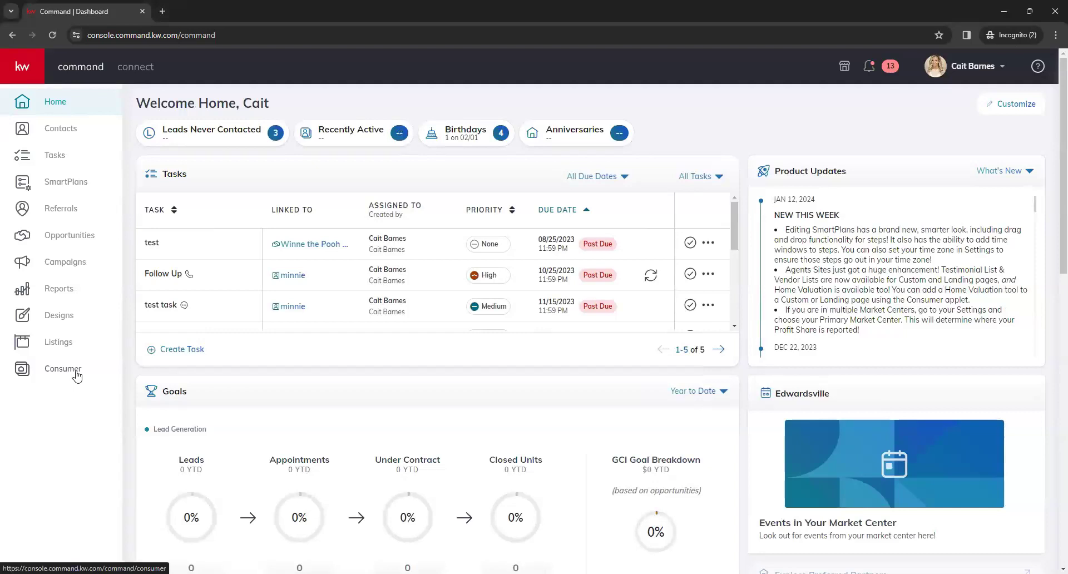
left_click(48, 372)
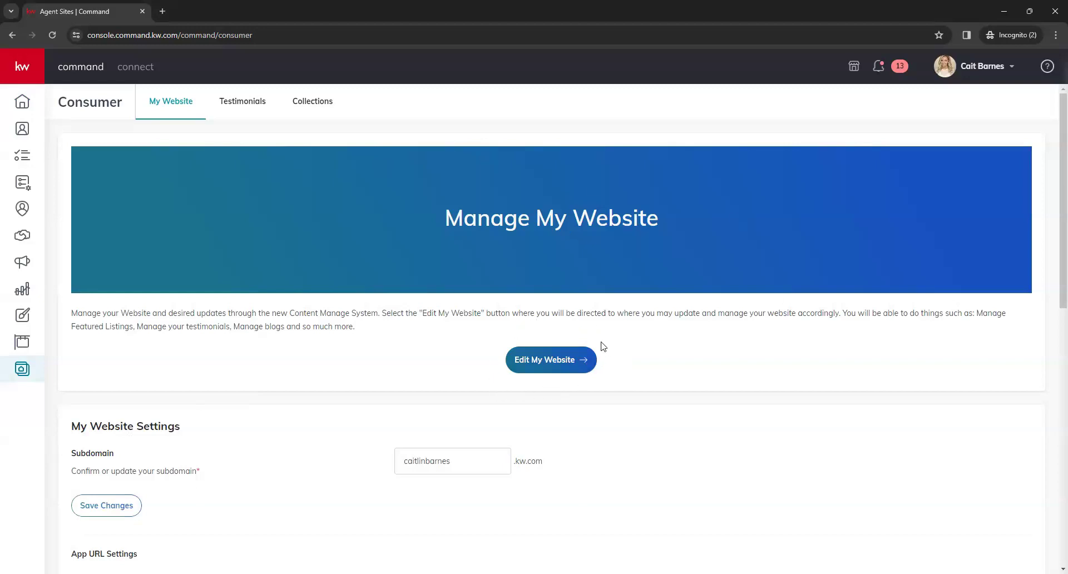
left_click(539, 365)
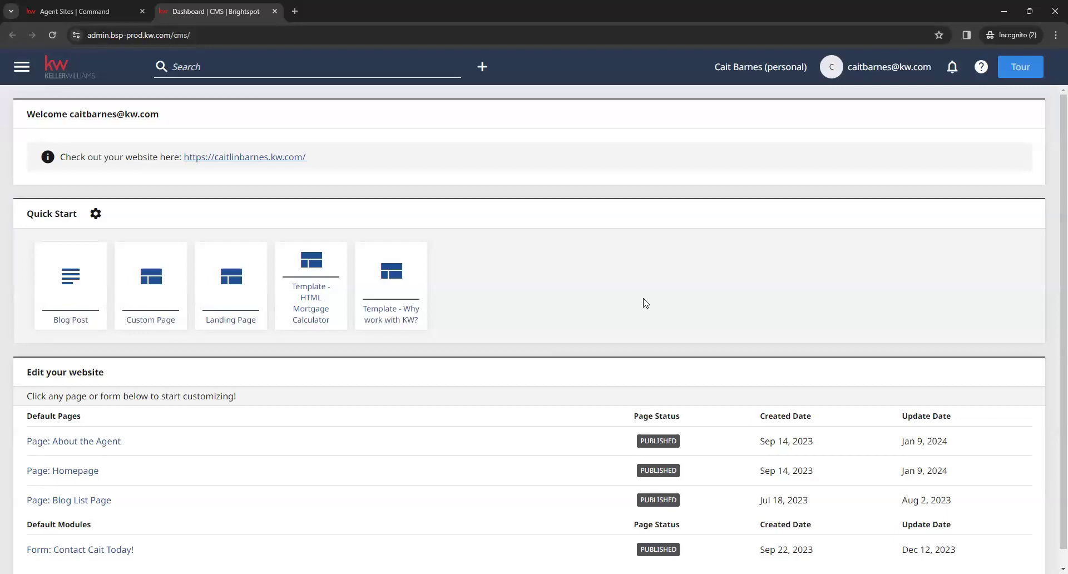
- Start a new Custom Page from the dashboard's Quick Start cards
left_click(144, 315)
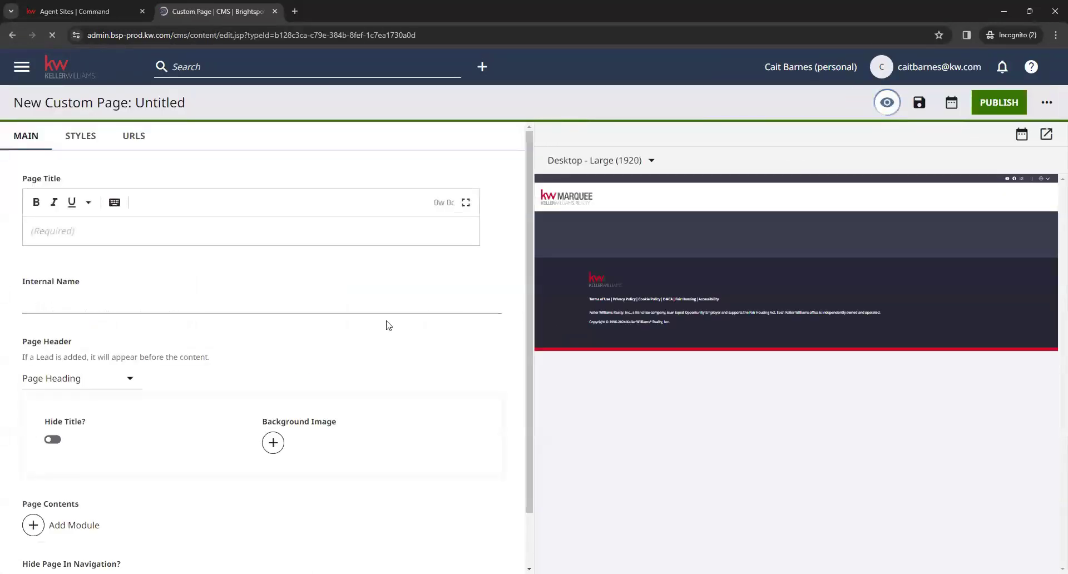
- Enter 'What's My Home Worth' as the custom page's Page Title
left_click(239, 233)
type("What's My Home Worth")
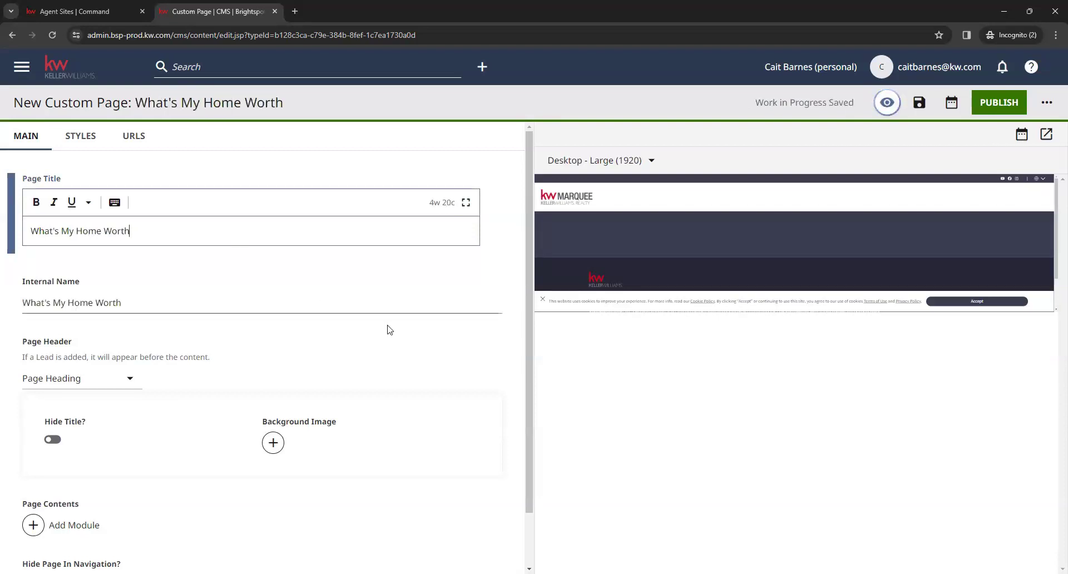
left_click(498, 232)
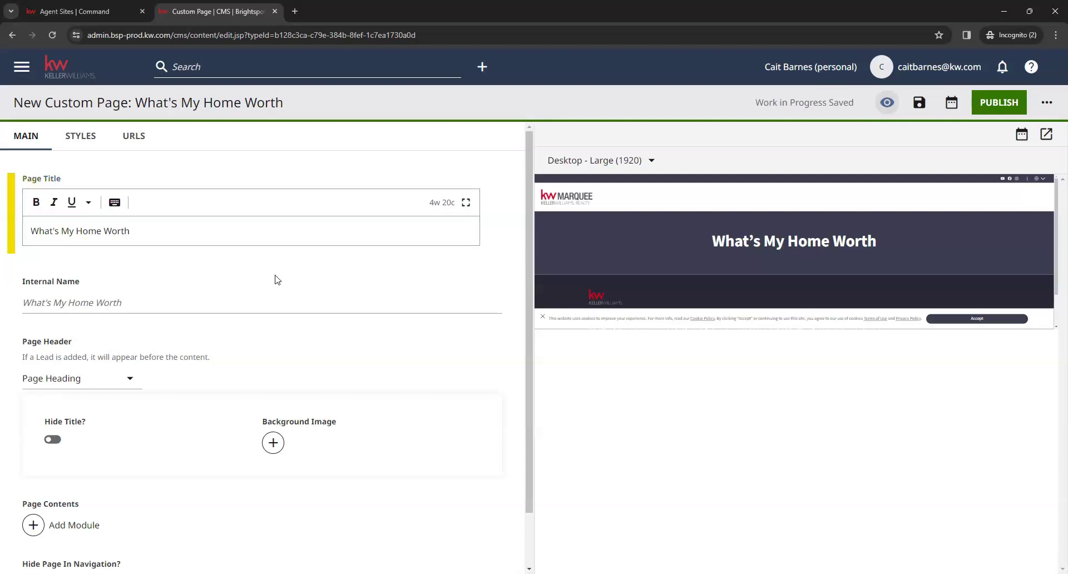
scroll(159, 277, "down", 1)
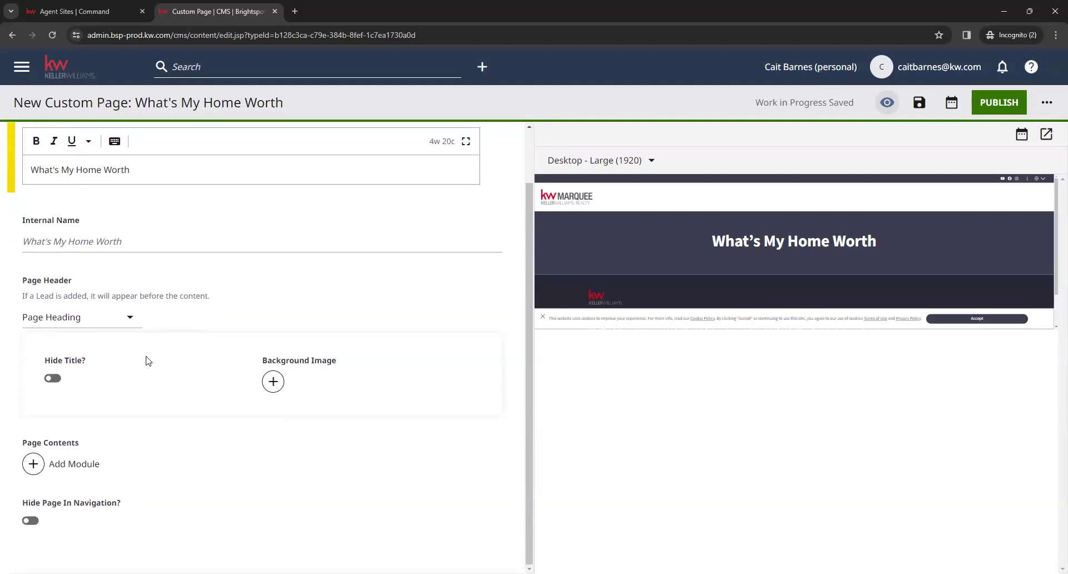
left_click_drag(23, 445, 96, 454)
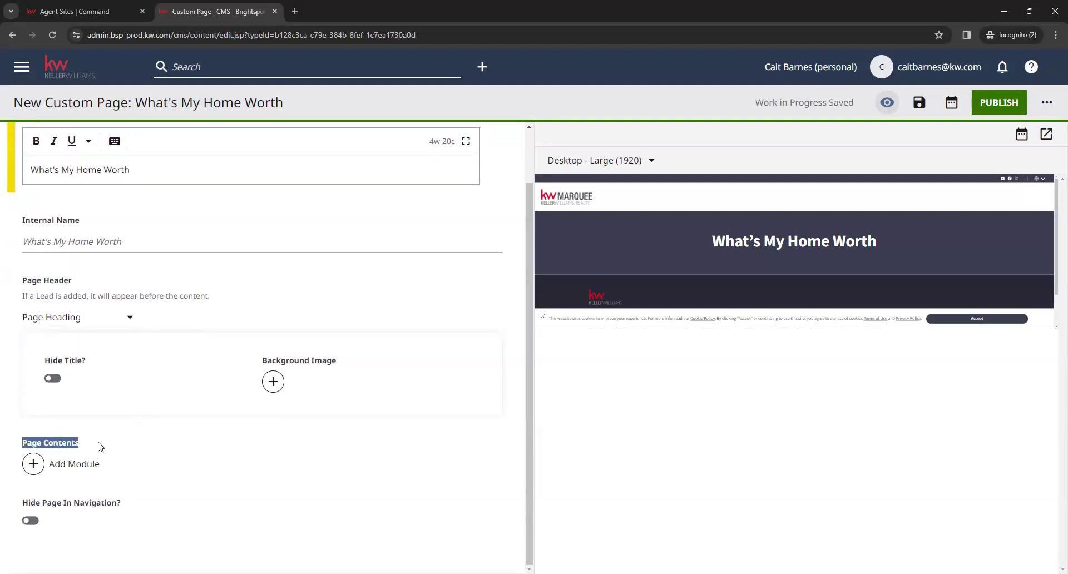
left_click(99, 446)
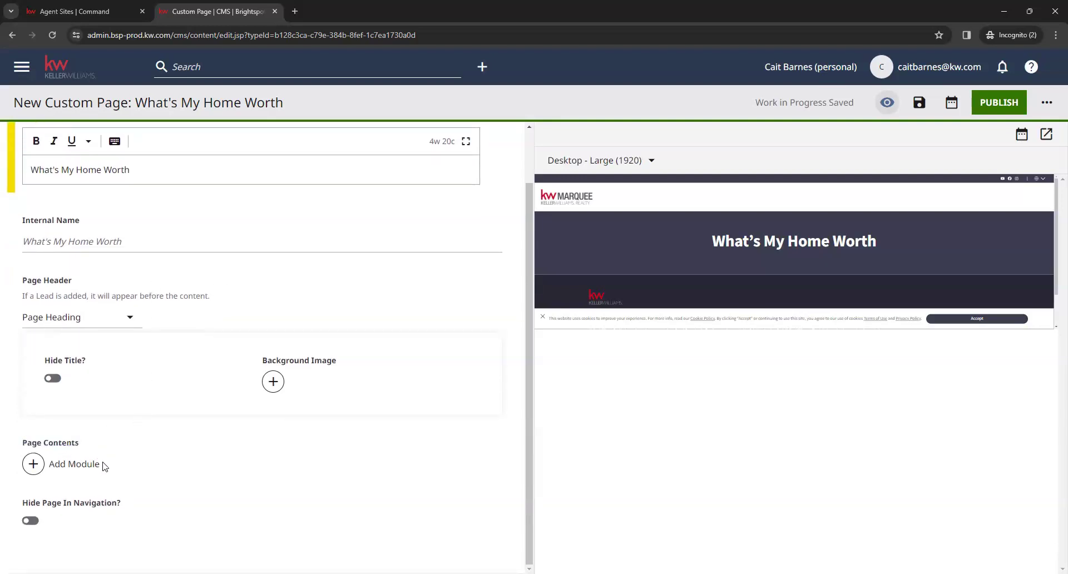
- Add a Home Value Search Component from Additional Modules to Page Contents
left_click(59, 471)
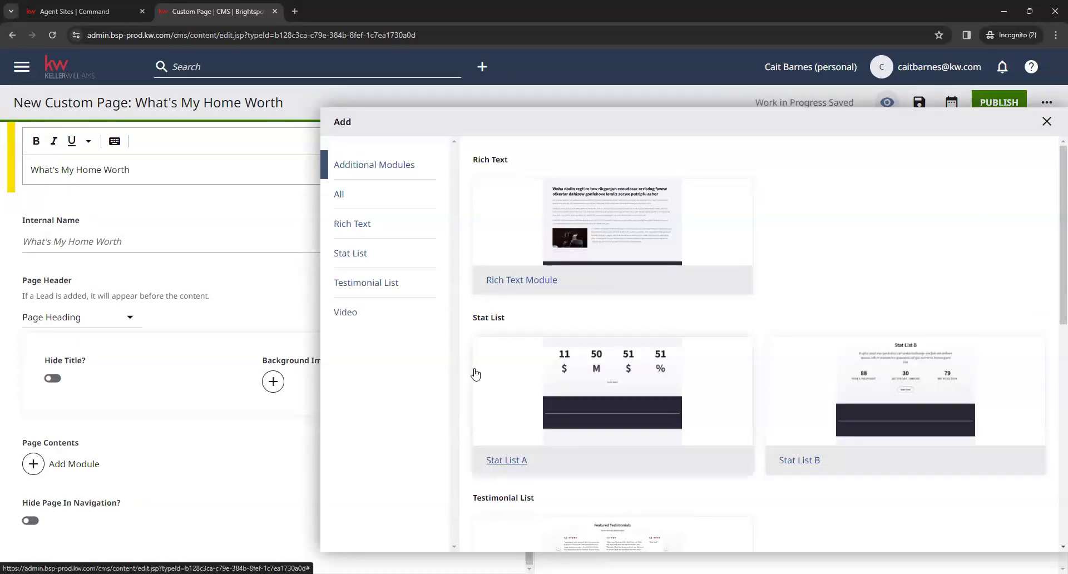
scroll(720, 323, "down", 2)
scroll(720, 324, "down", 7)
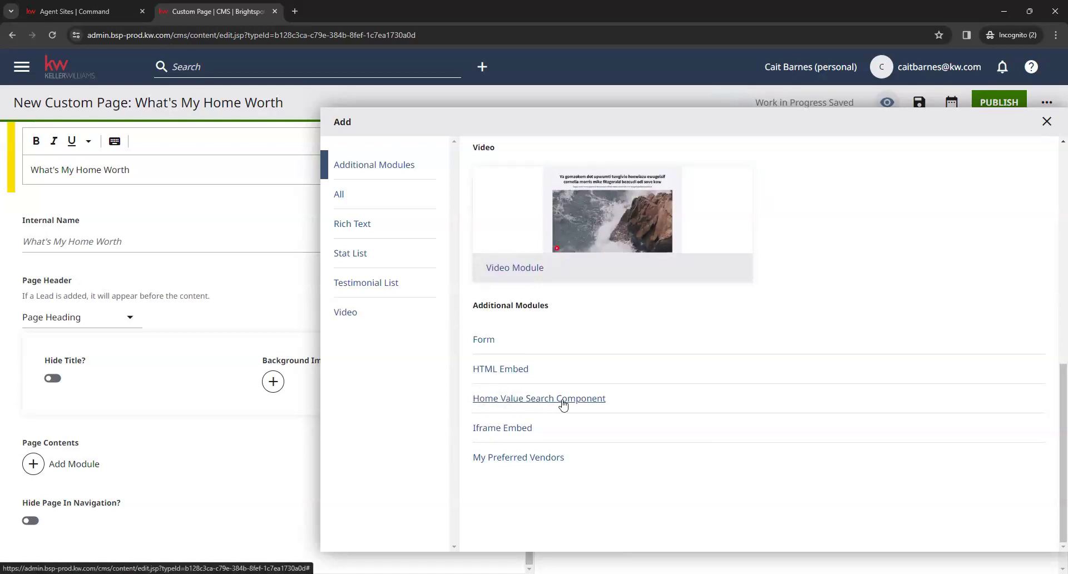
left_click(676, 401)
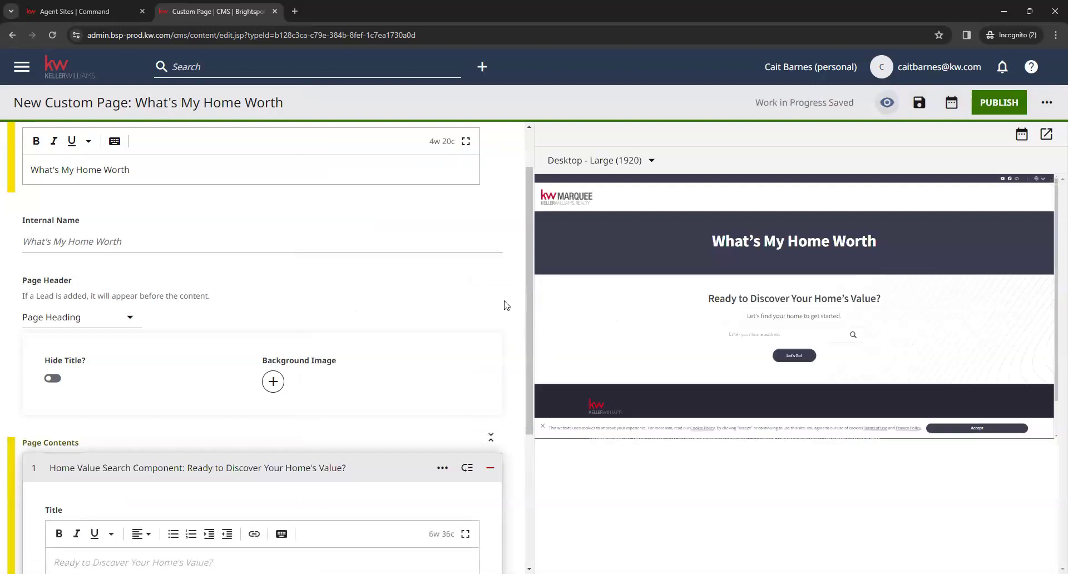
scroll(505, 305, "down", 4)
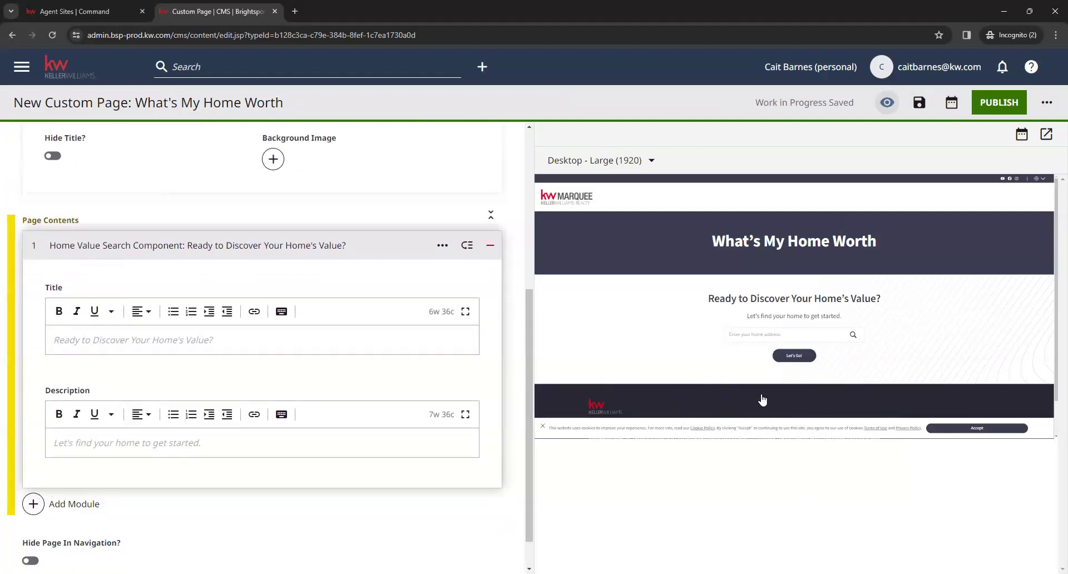
scroll(512, 374, "down", 1)
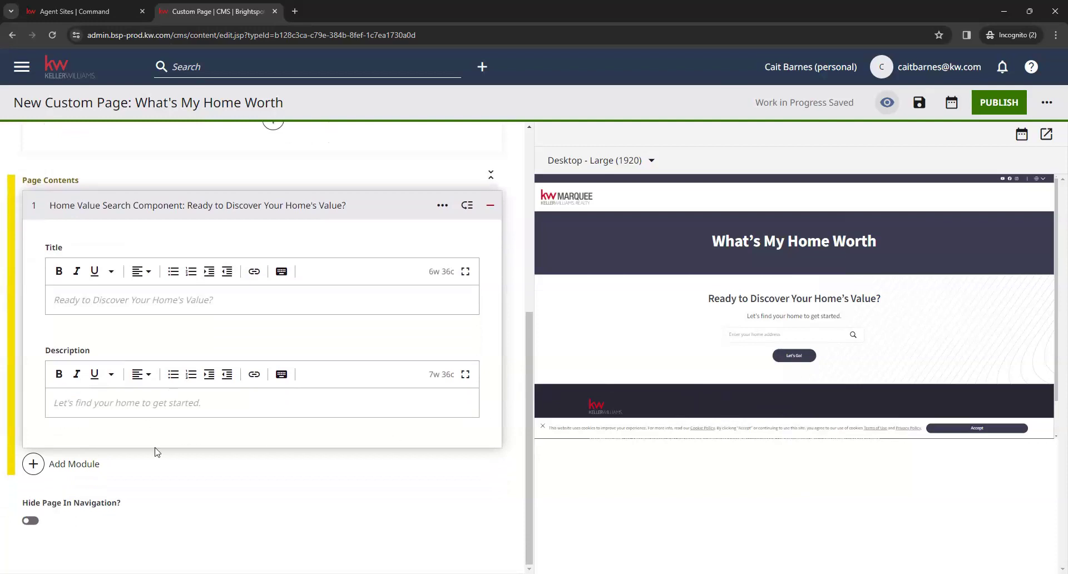
- Add a Form module below the search and set it to the shared Contact Me form
left_click(83, 470)
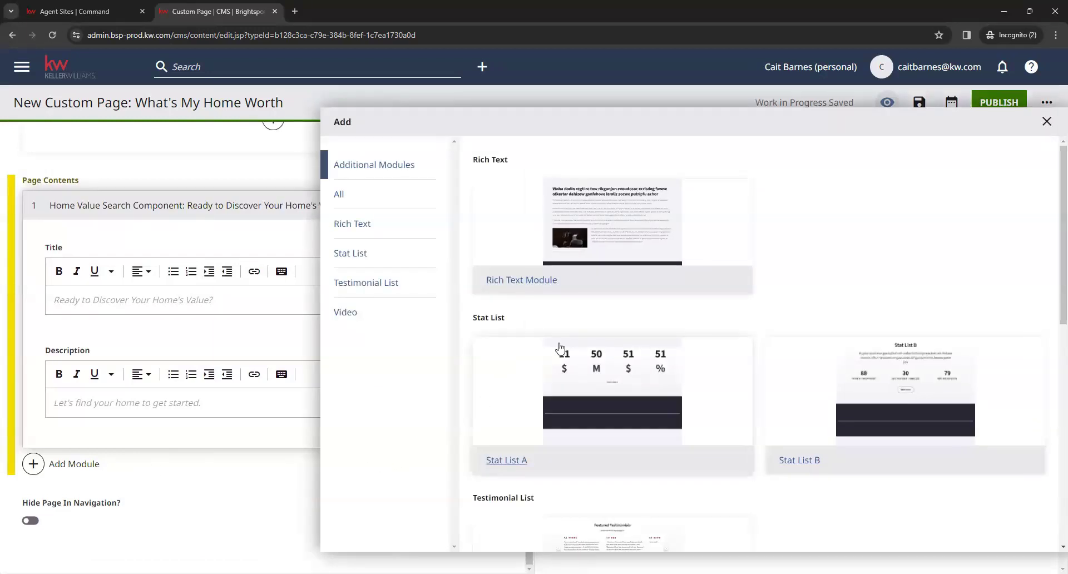
scroll(783, 256, "down", 9)
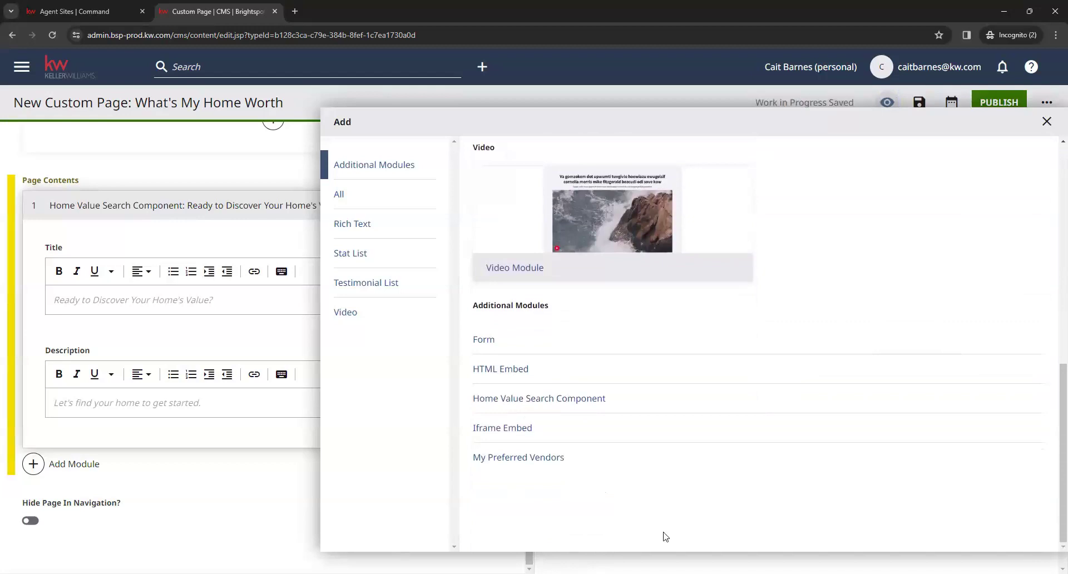
left_click(483, 340)
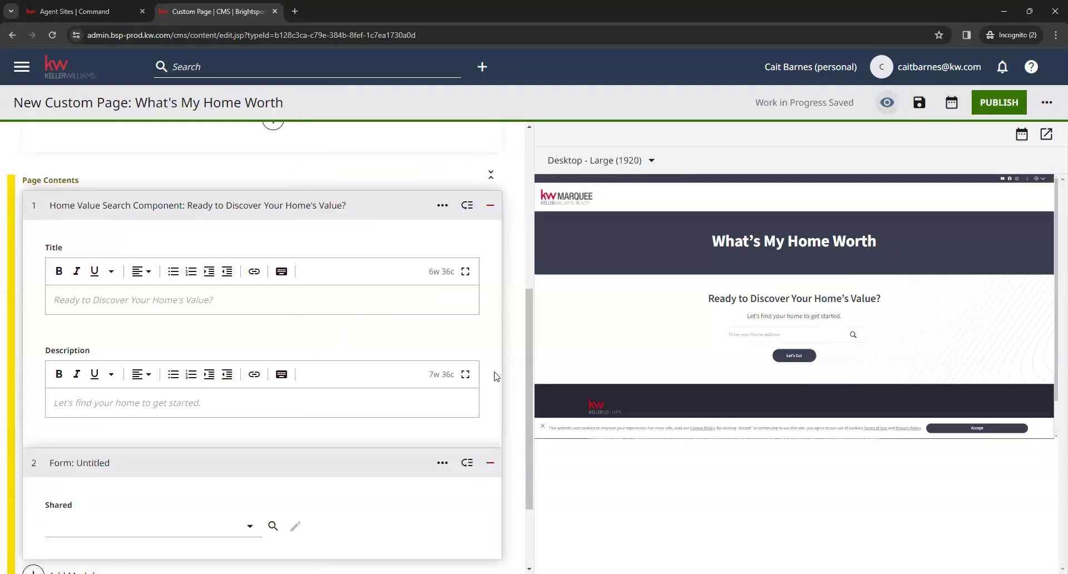
scroll(494, 377, "down", 2)
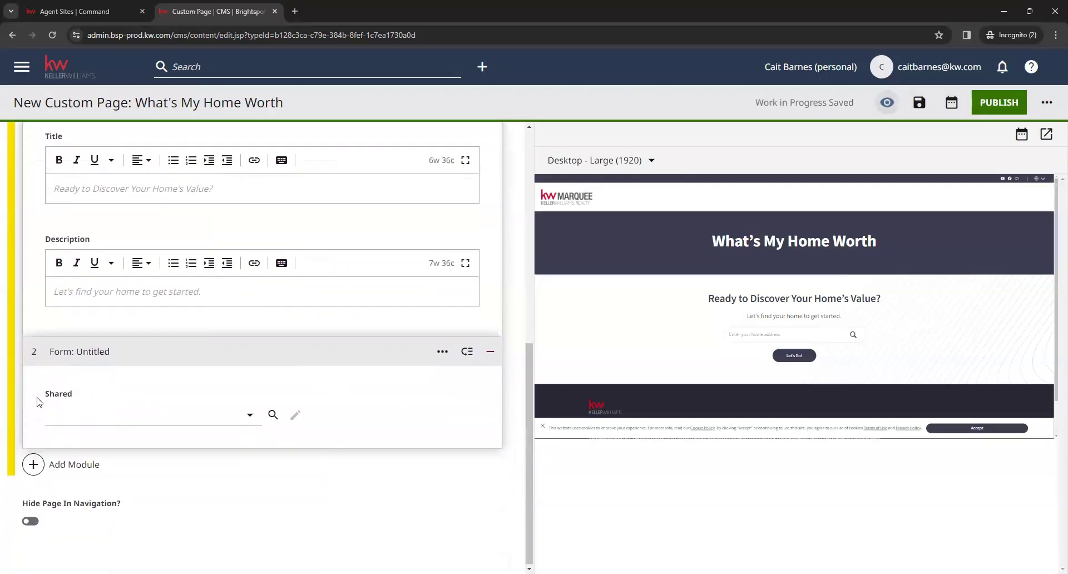
left_click(250, 417)
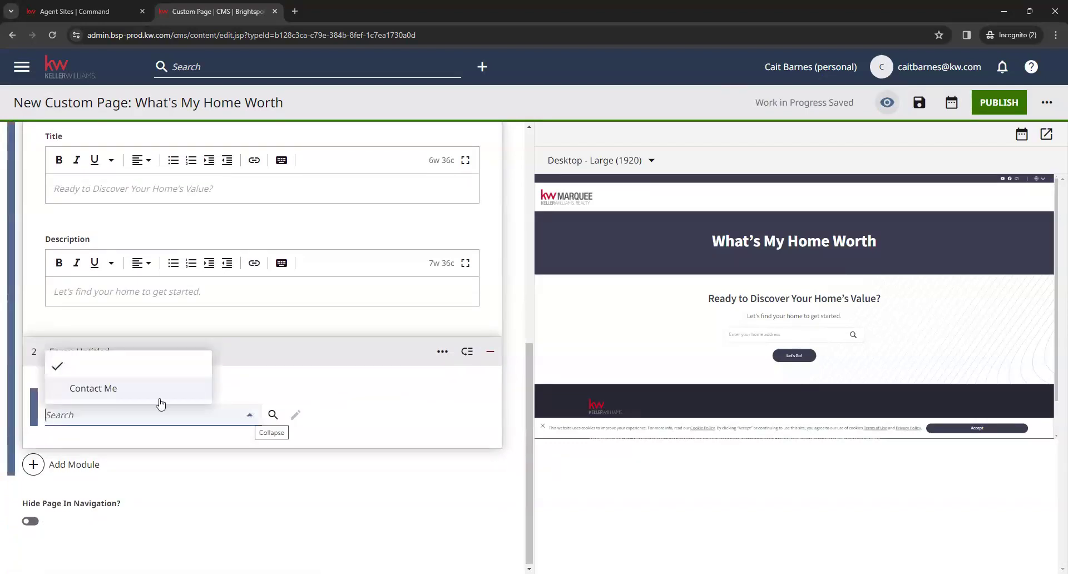
left_click(110, 389)
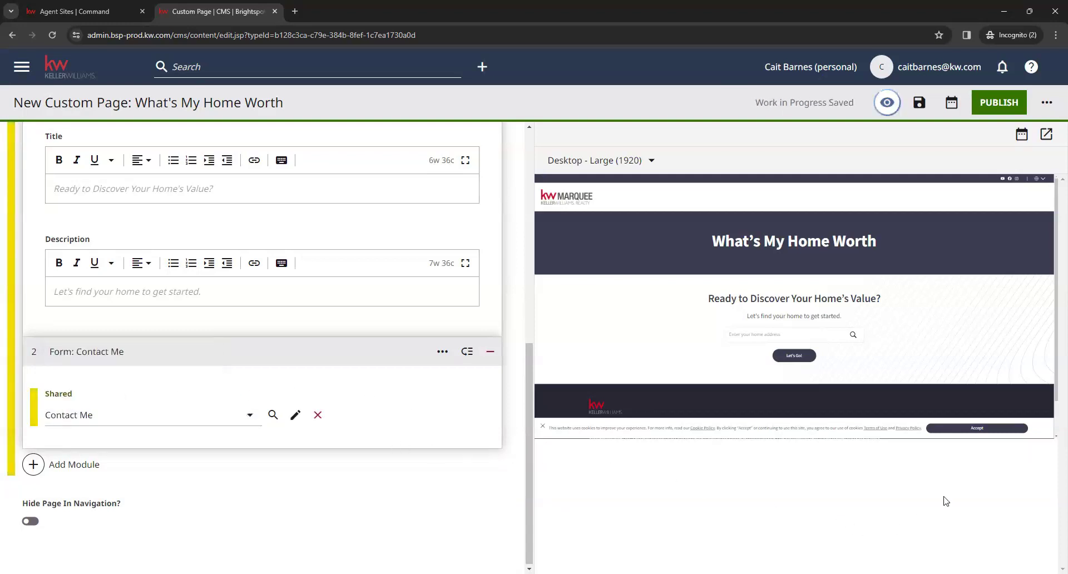
- Accept the preview's cookie notice and review the full page preview
left_click(989, 430)
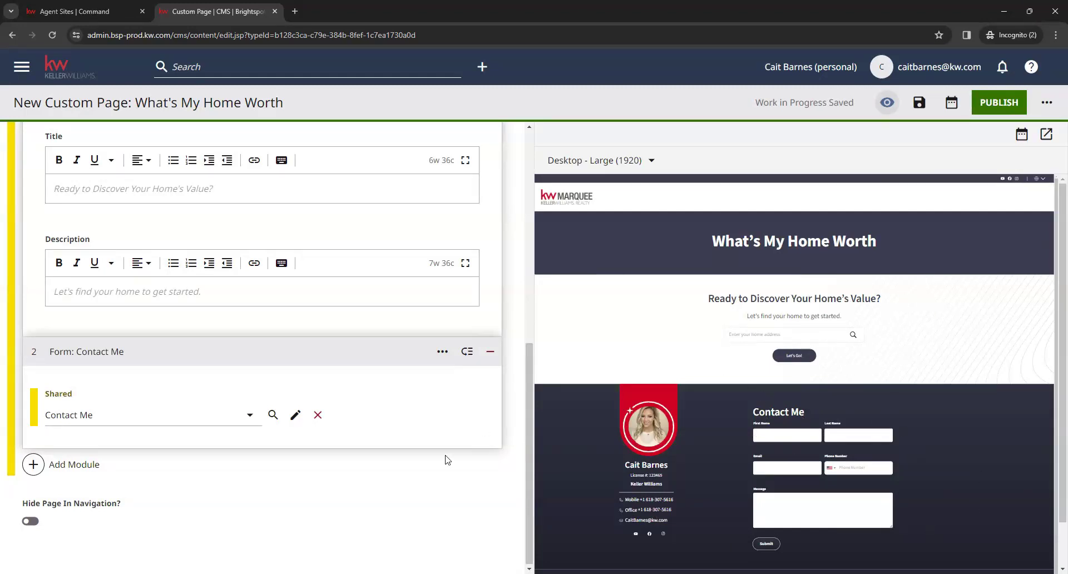
scroll(406, 480, "up", 8)
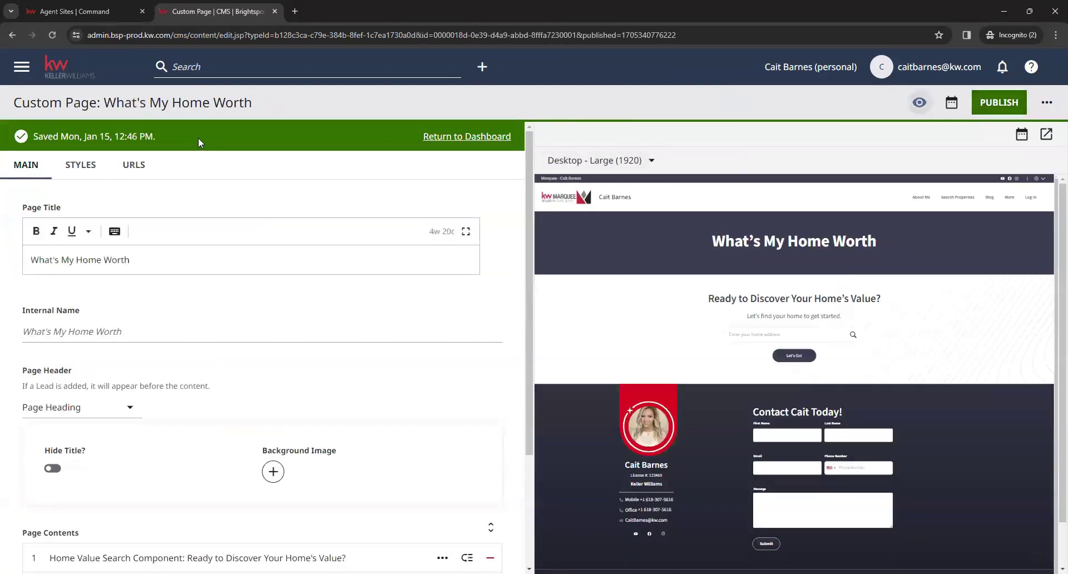
left_click_drag(127, 138, 29, 135)
left_click(29, 134)
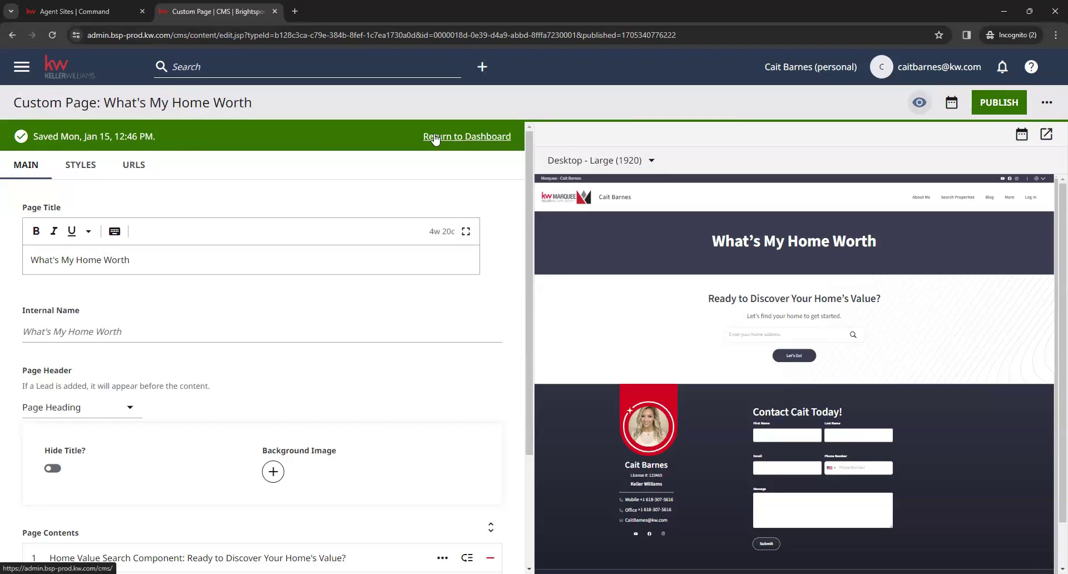
- Return to the CMS dashboard and open the live agent website from its address link
left_click(67, 74)
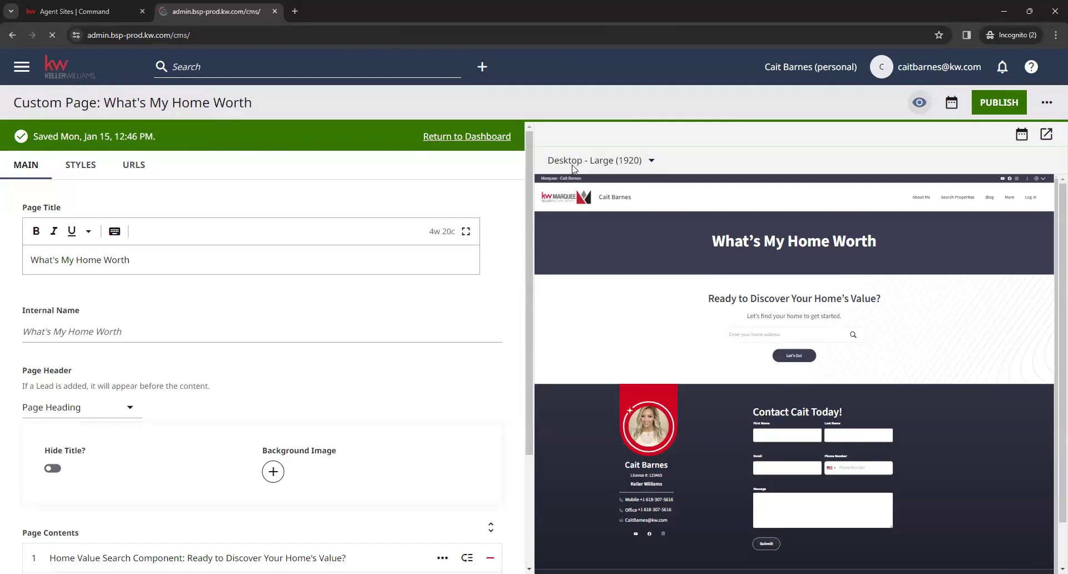
scroll(581, 255, "down", 1)
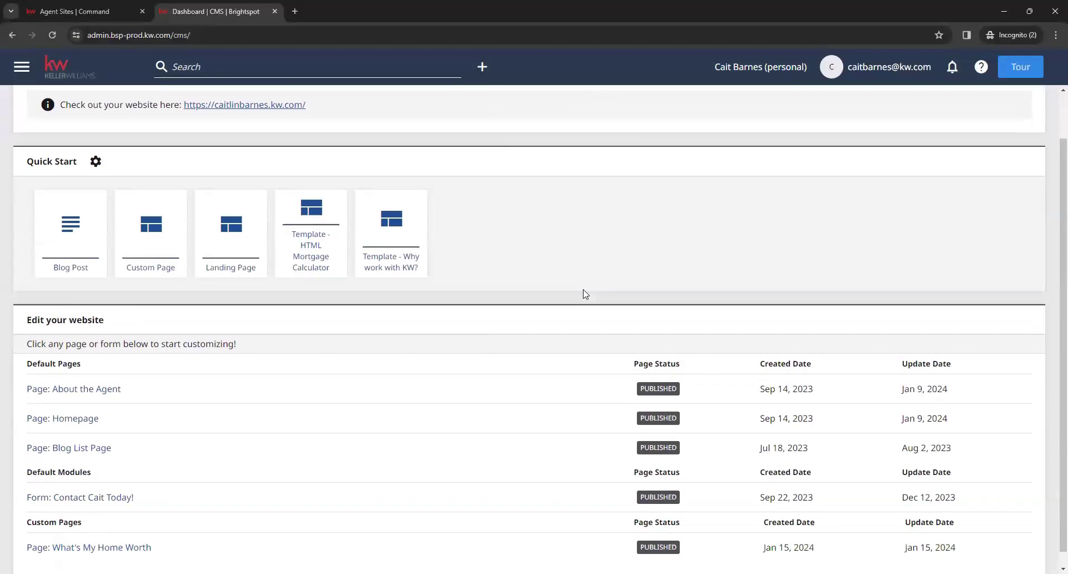
scroll(534, 350, "up", 1)
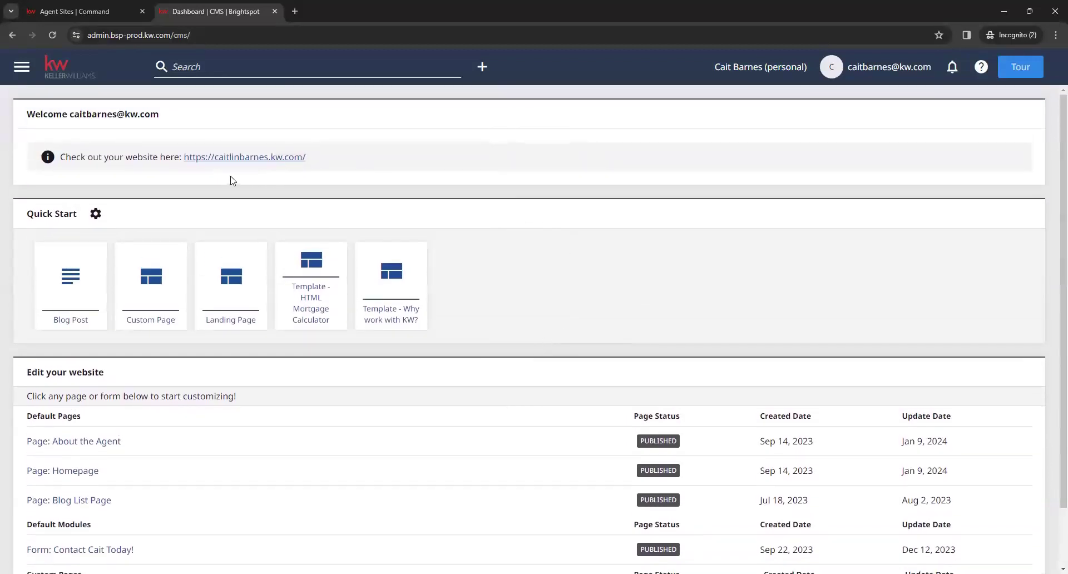
left_click_drag(319, 157, 183, 159)
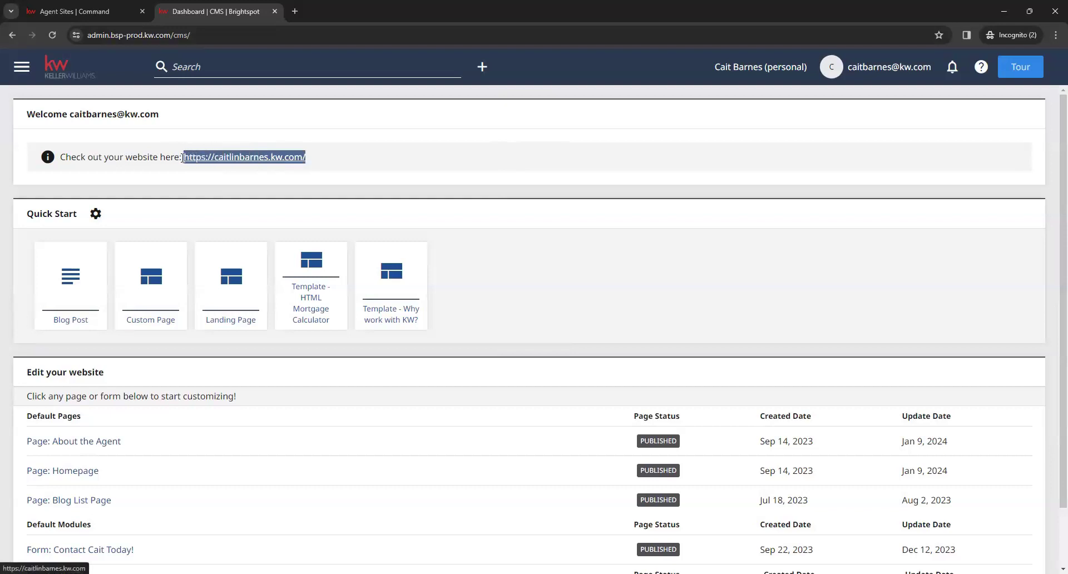
left_click(235, 160)
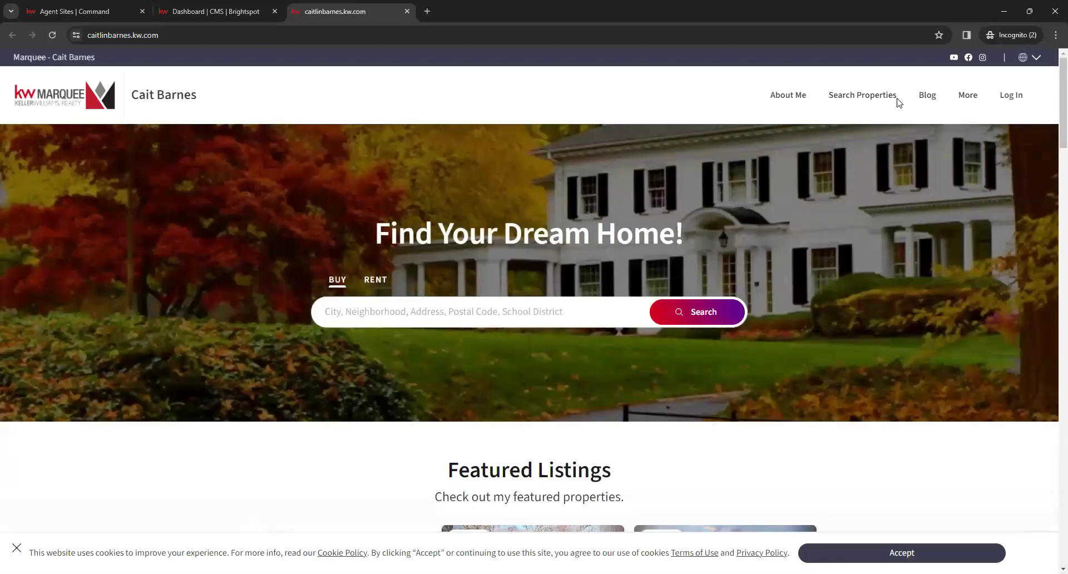
- Open What's My Home Worth from the site's More menu
mouse_move(970, 102)
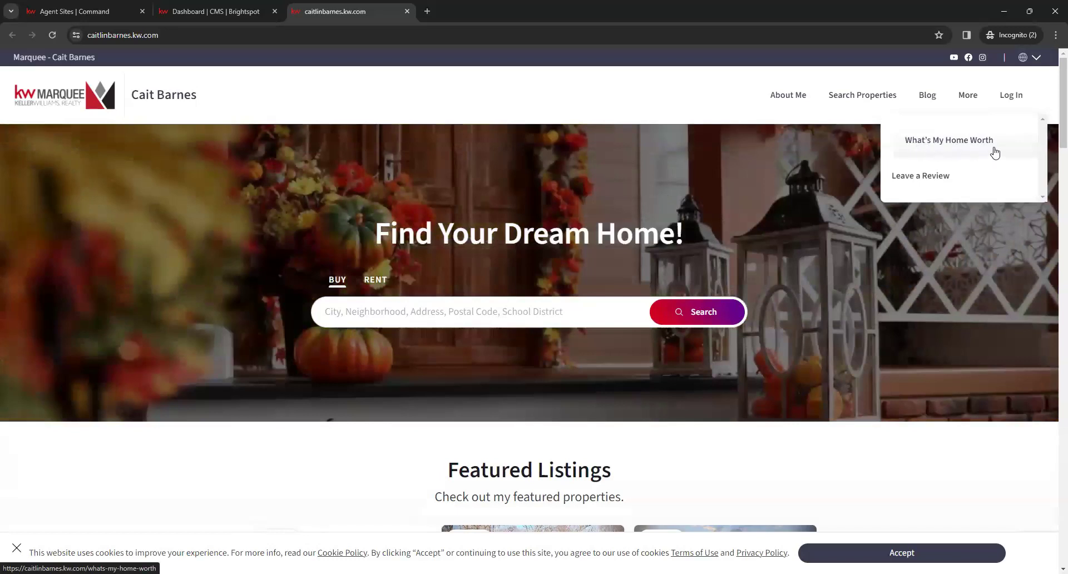
left_click(993, 146)
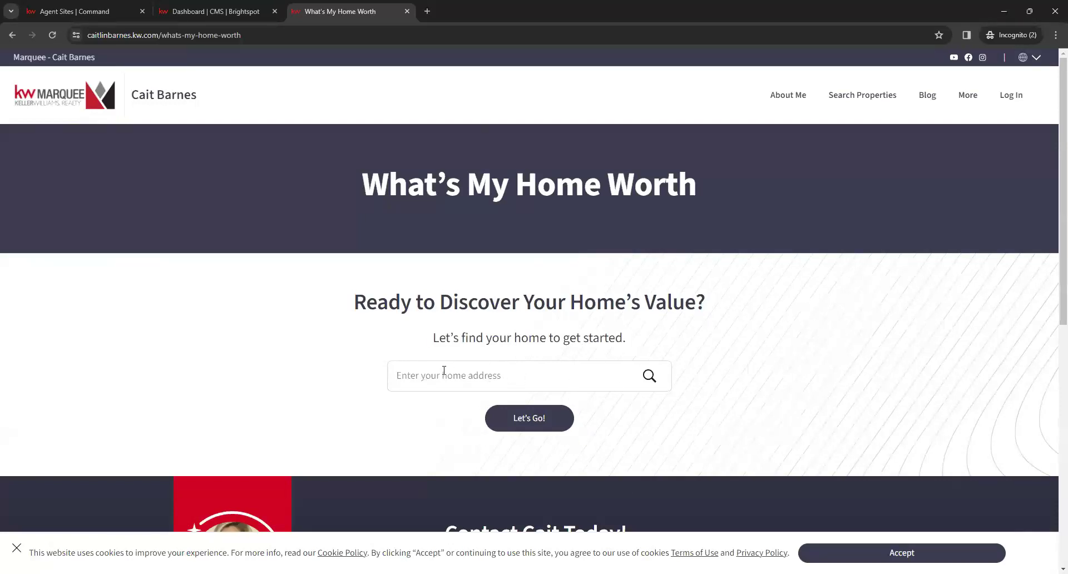
- Open the site homepage in a new tab and go to the $100,000 featured listing
middle_click(78, 98)
key("ctrl+Tab")
scroll(505, 323, "down", 3)
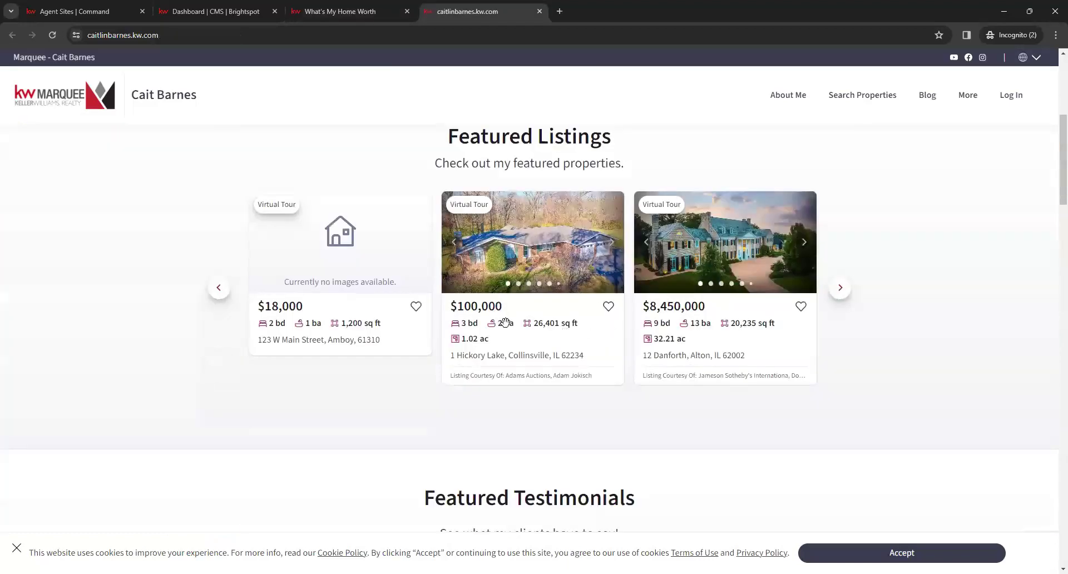
left_click(505, 322)
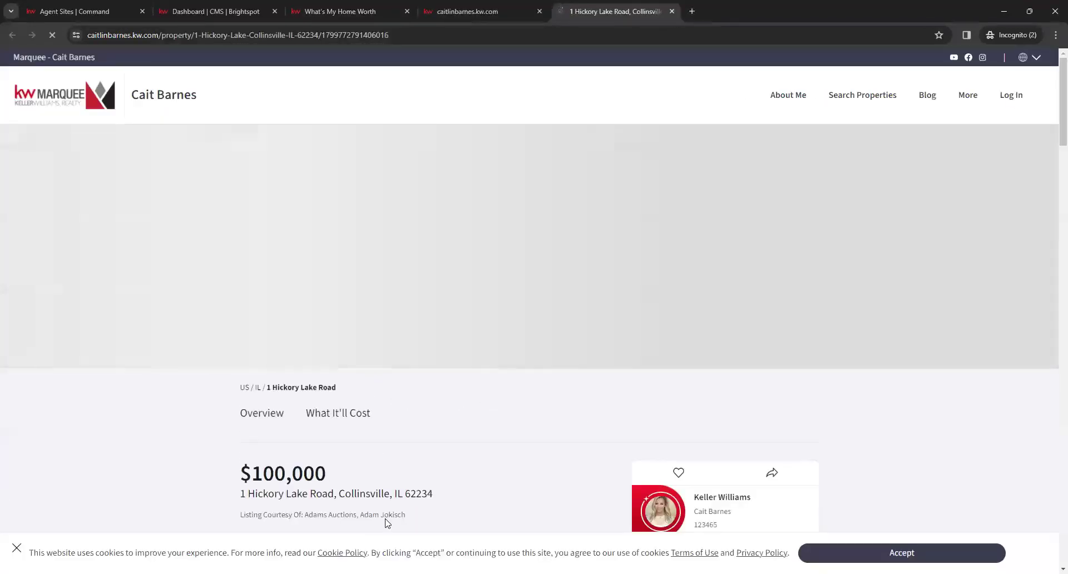
triple_click(372, 495)
key("ctrl+c")
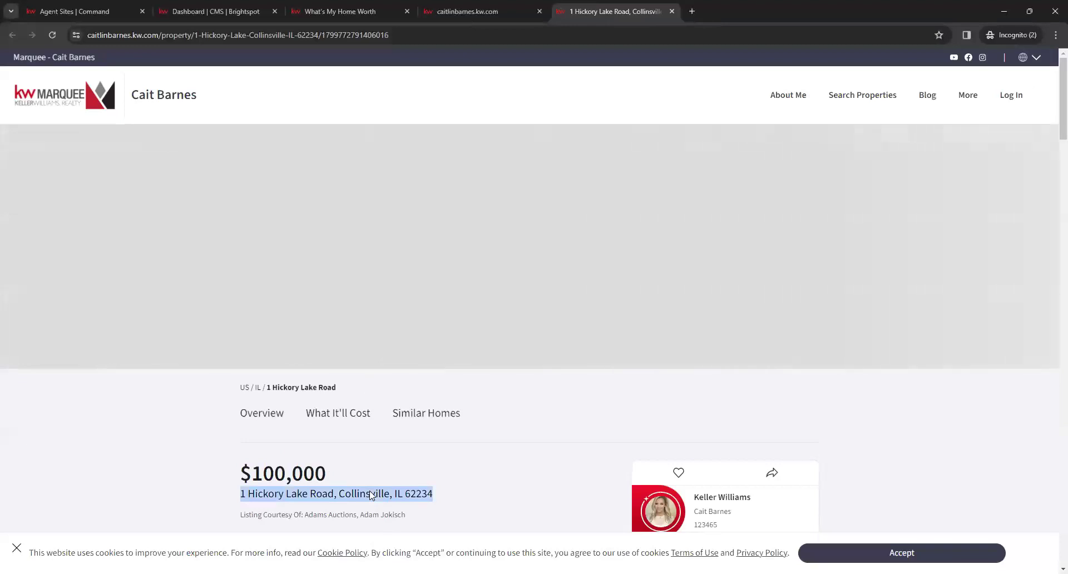
key("ctrl+w")
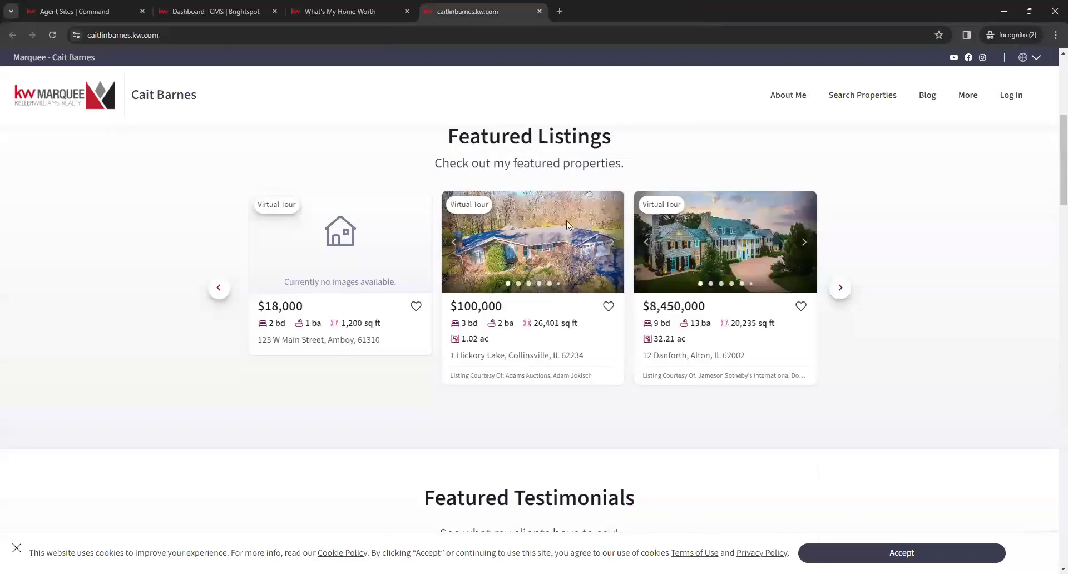
key("ctrl+w")
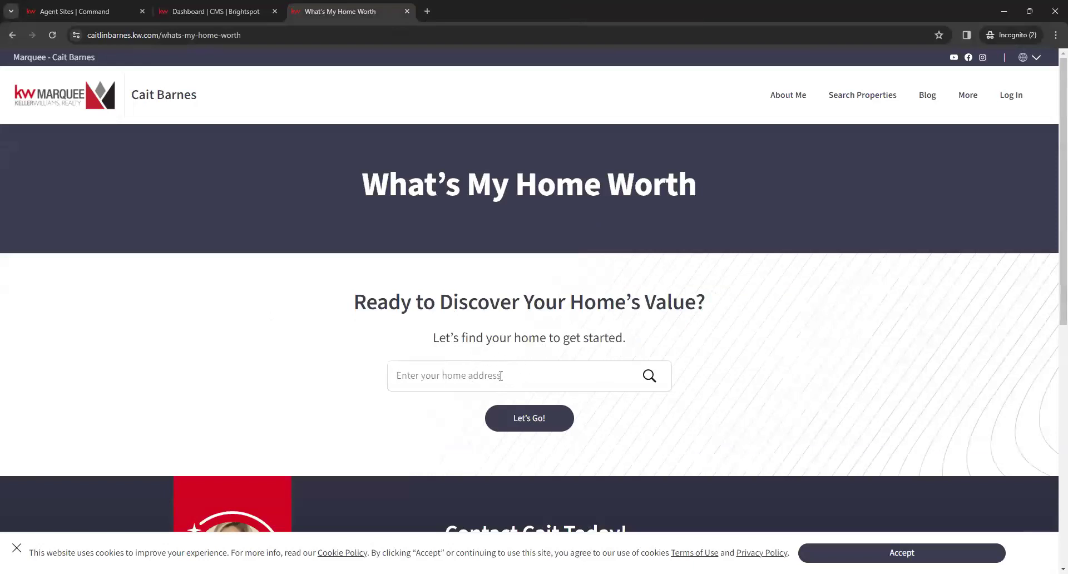
key("ctrl+v")
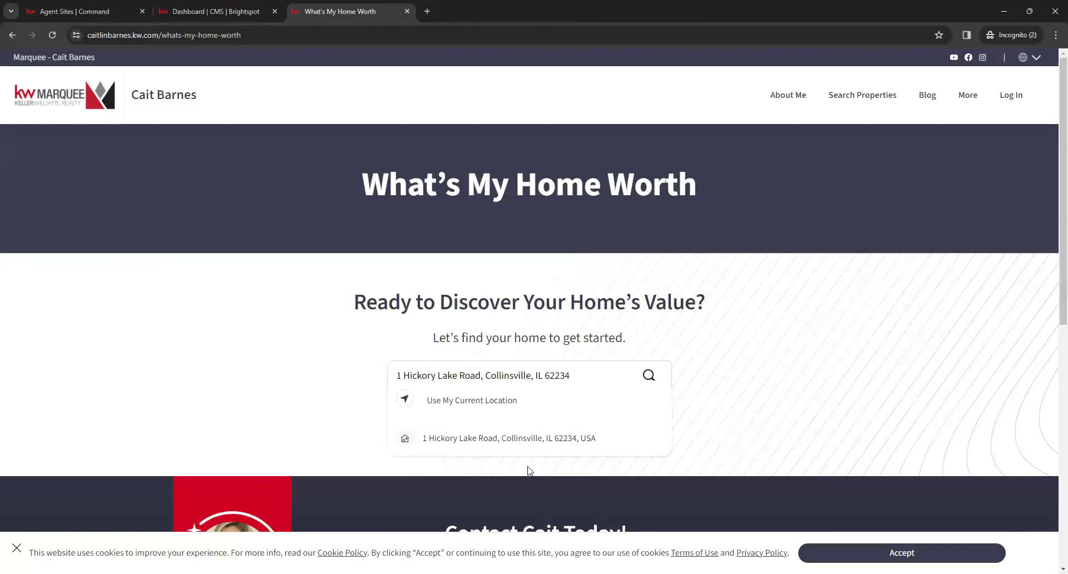
left_click(456, 440)
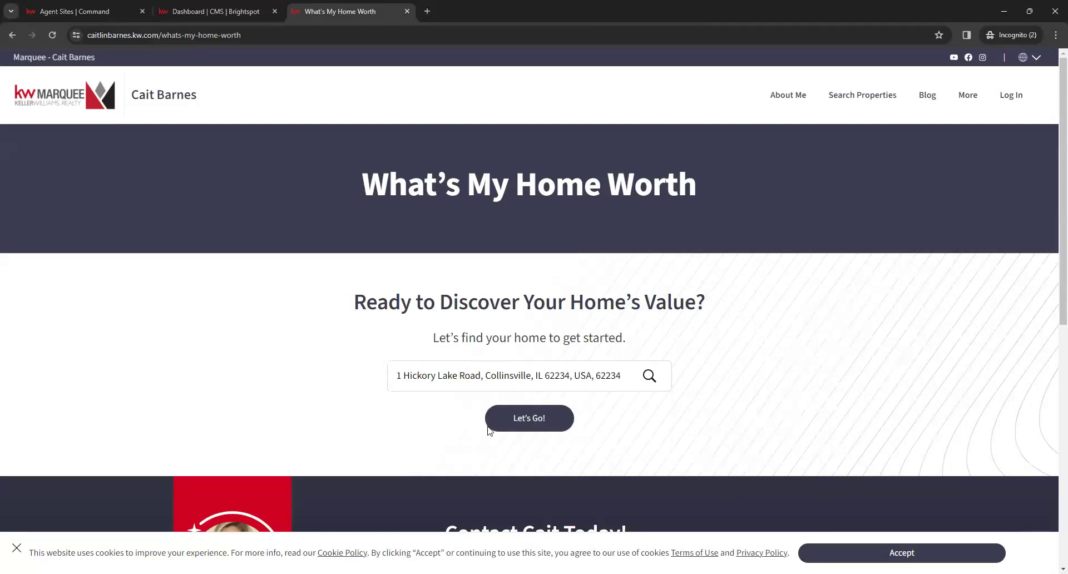
left_click(539, 424)
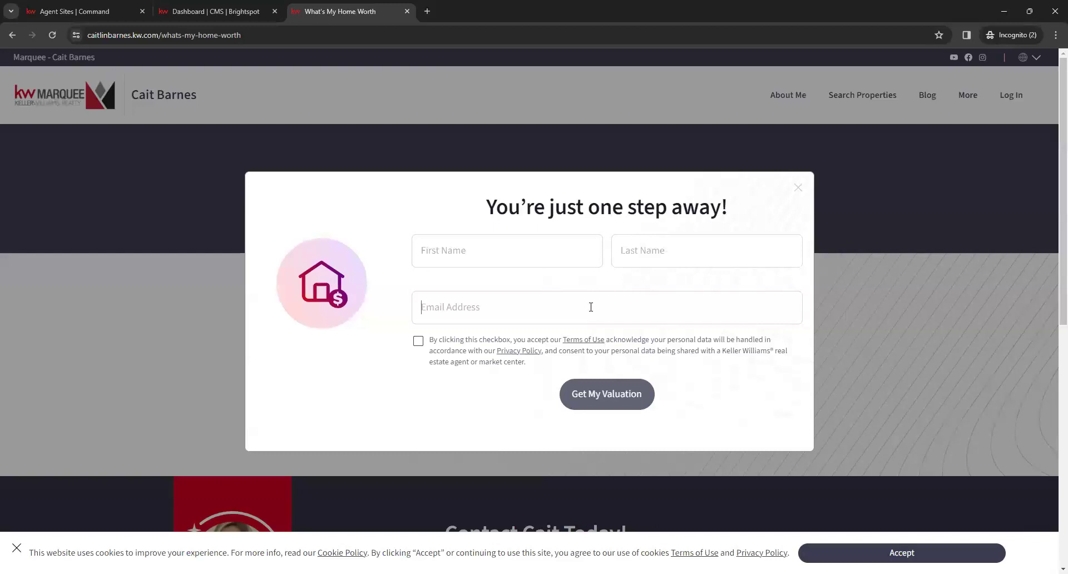
- Submit the valuation form with a test lead's first name, last name, e-mail and consent, and get the $99K - $101K estimate
key("Tab")
left_click(515, 298)
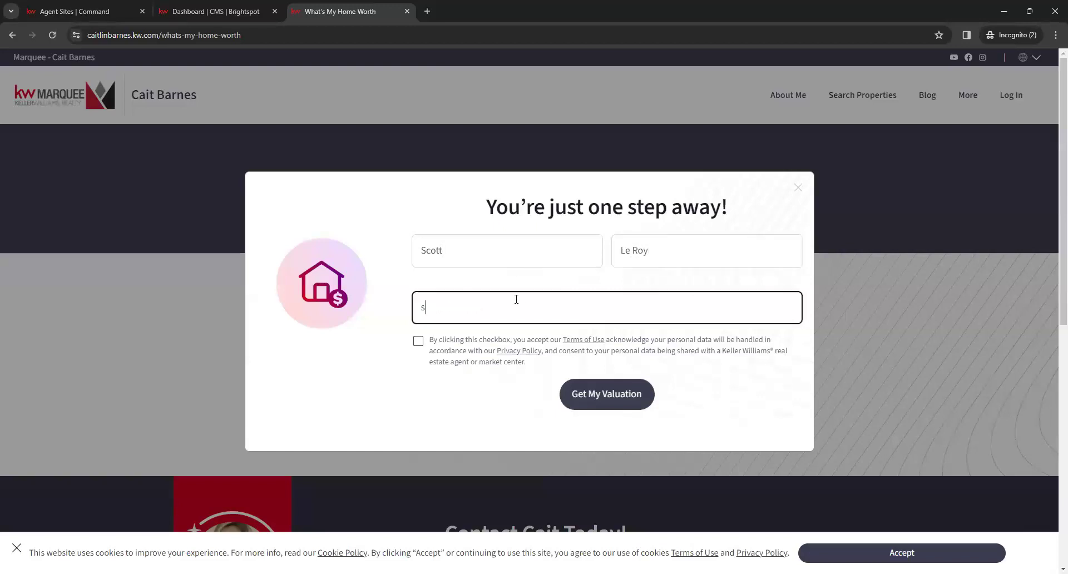
left_click(419, 342)
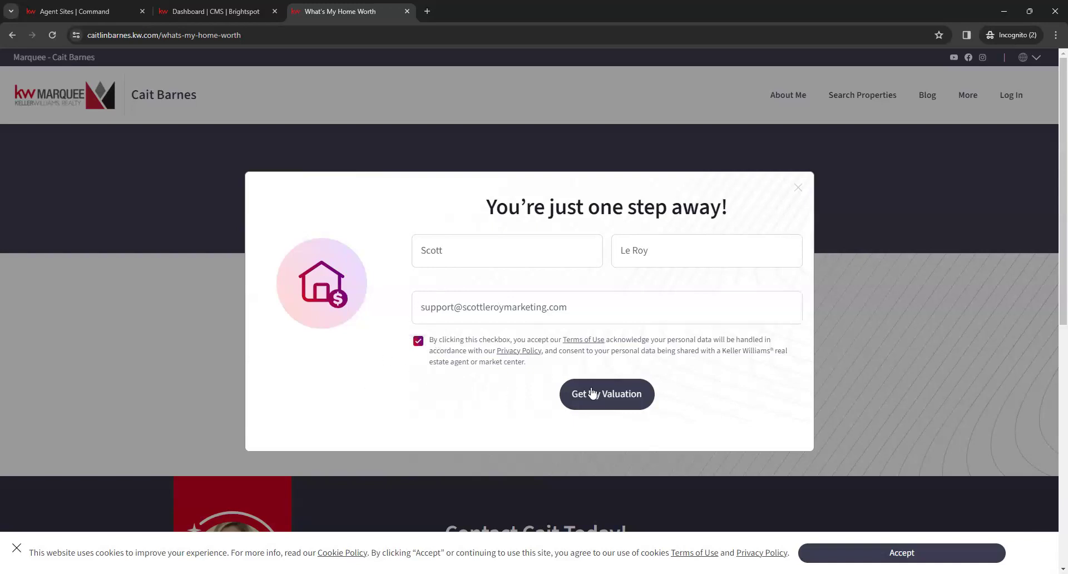
left_click(614, 405)
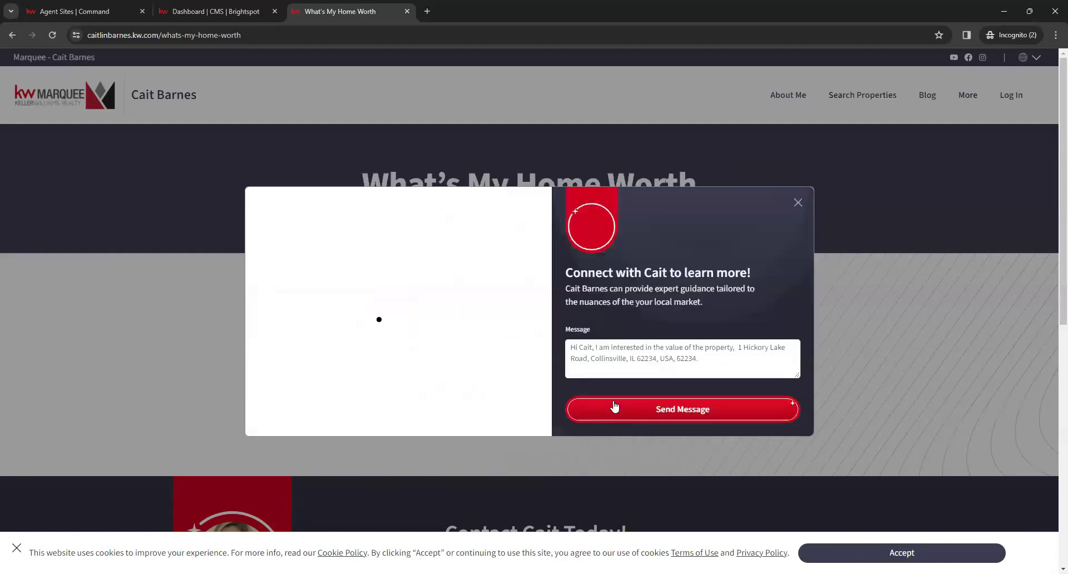